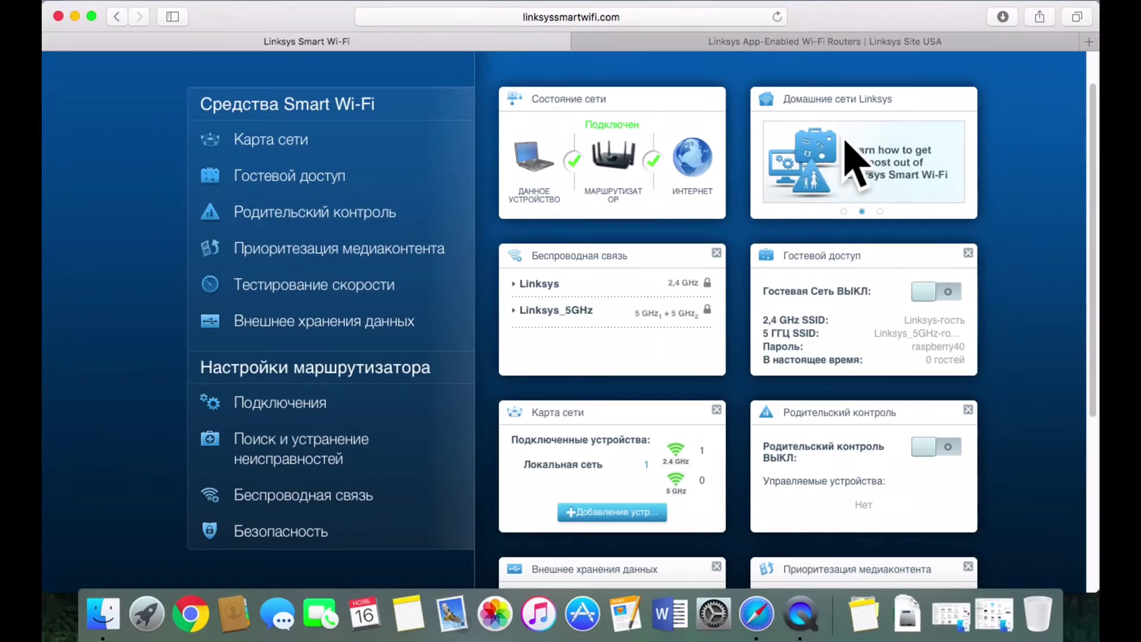
Look over the widgets on the router's home dashboard, from network status to external storage and media prioritization
click(880, 211)
click(843, 212)
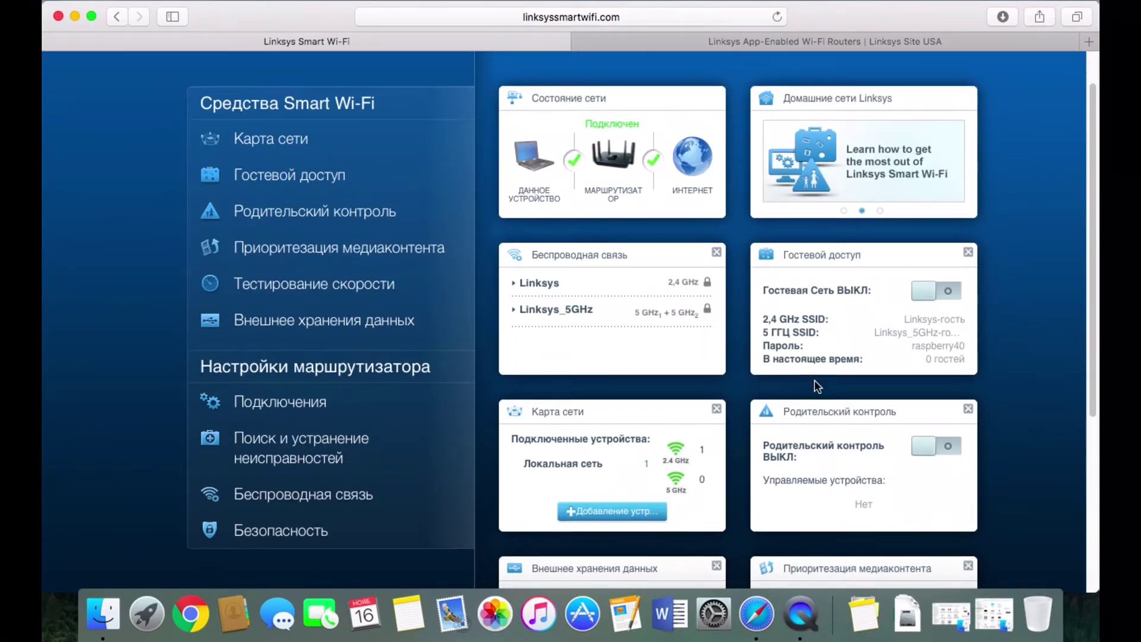
scroll(814, 379, down, 1)
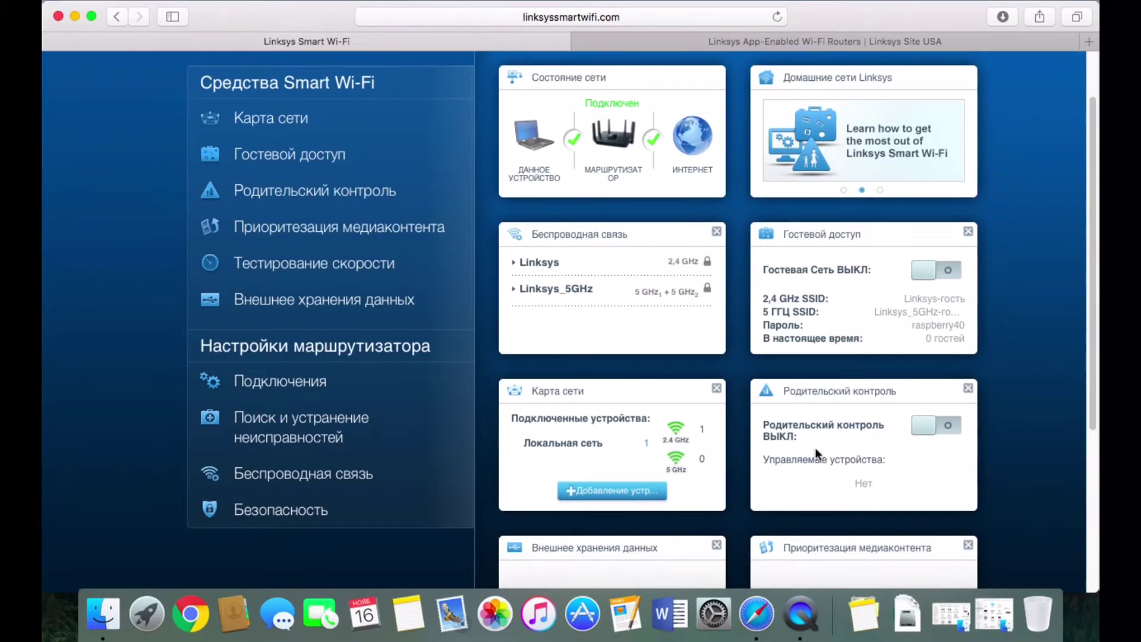
scroll(935, 458, down, 5)
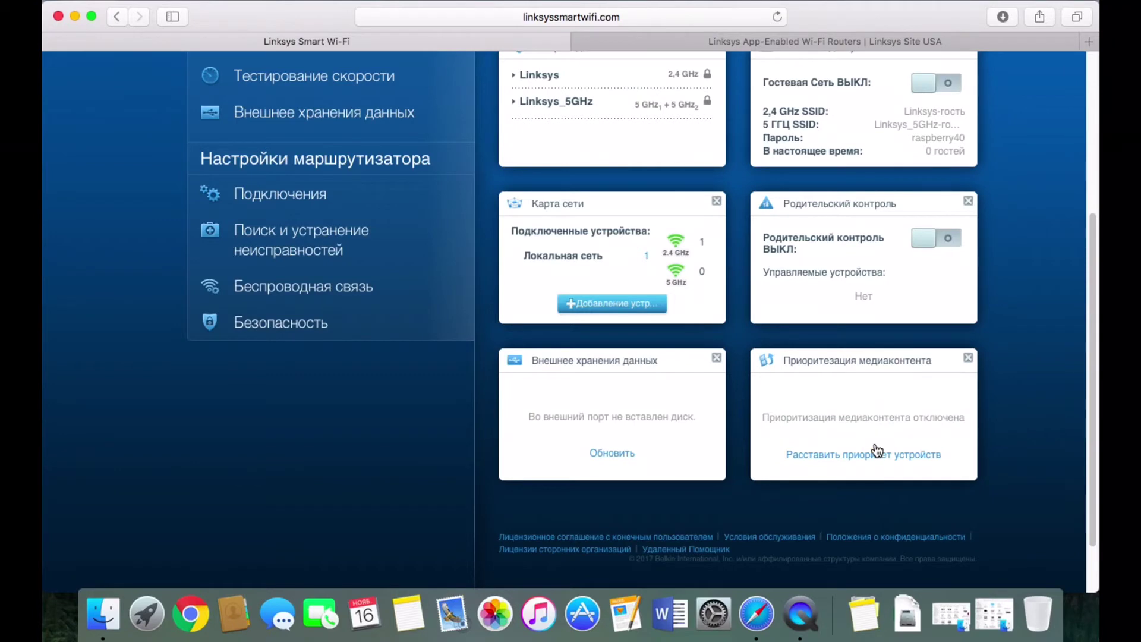
scroll(877, 449, up, 5)
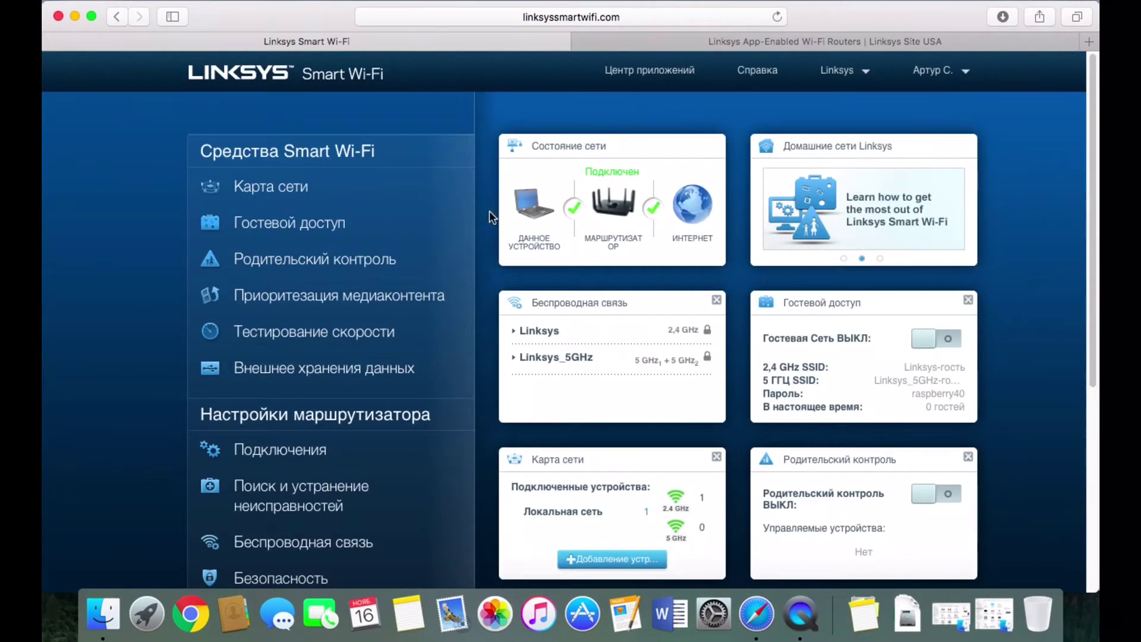
View the network map (Карта сети) for the own network and the guest network, and close it
click(297, 196)
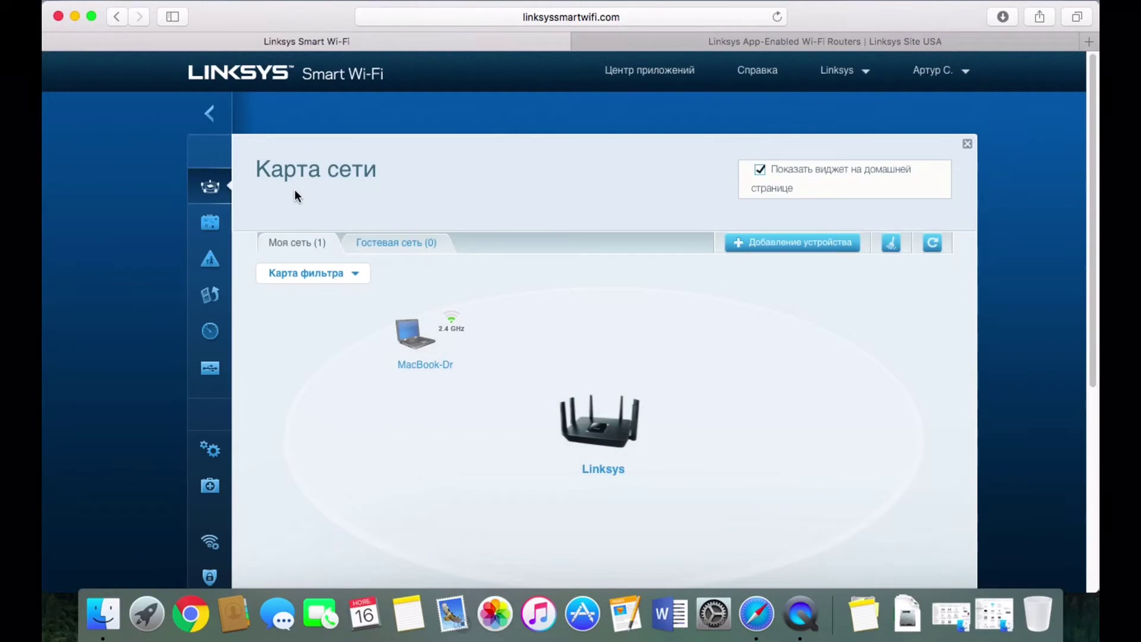
scroll(721, 402, down, 2)
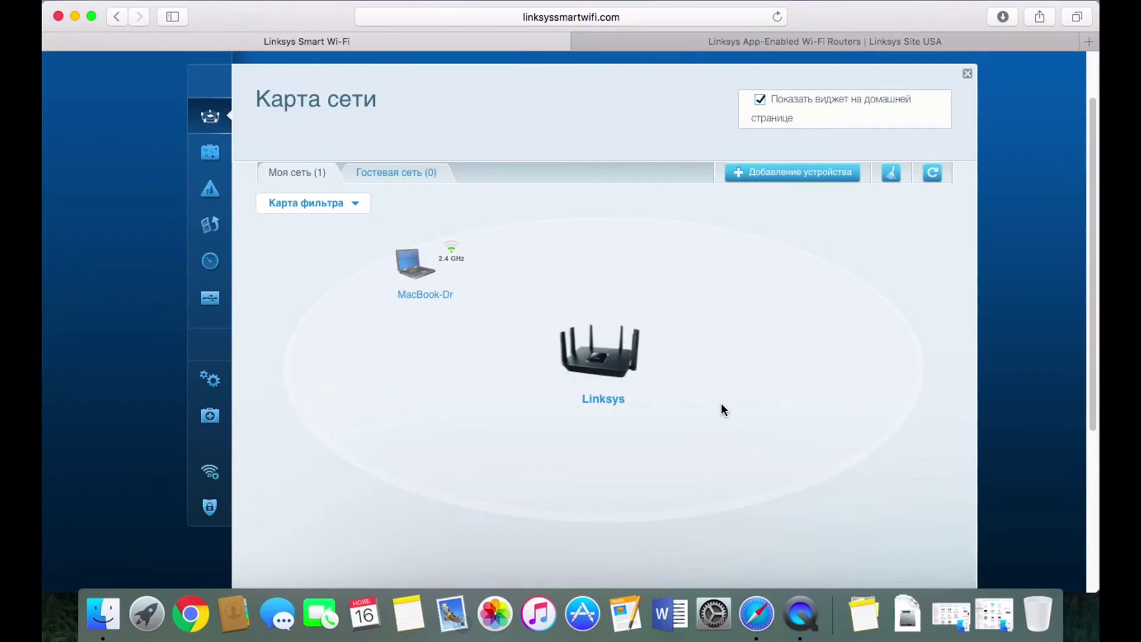
click(381, 178)
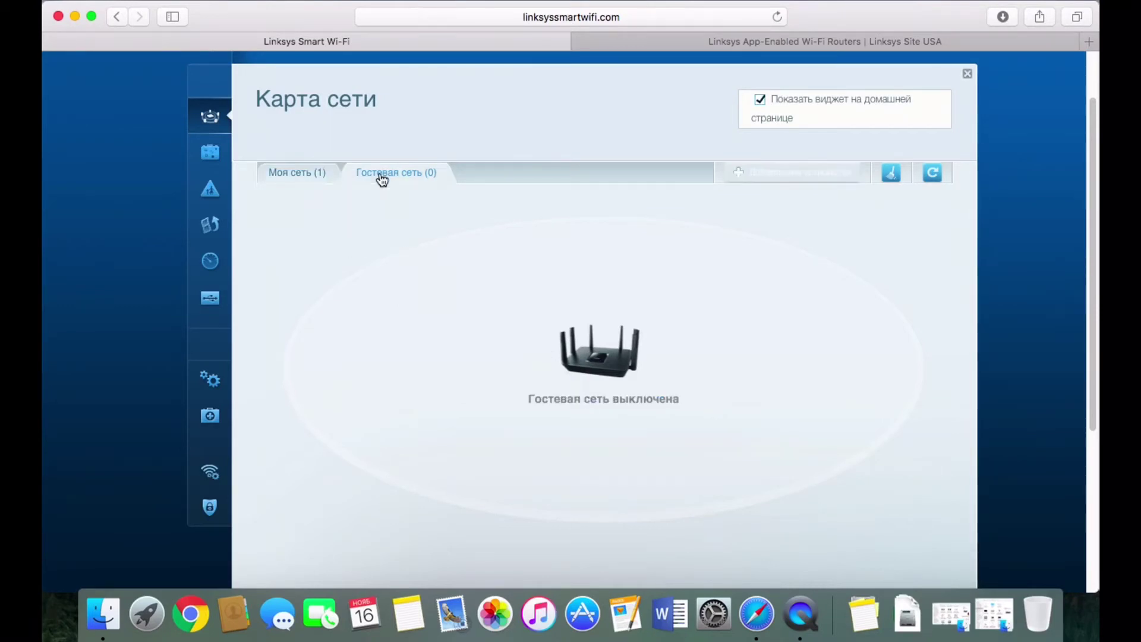
click(283, 184)
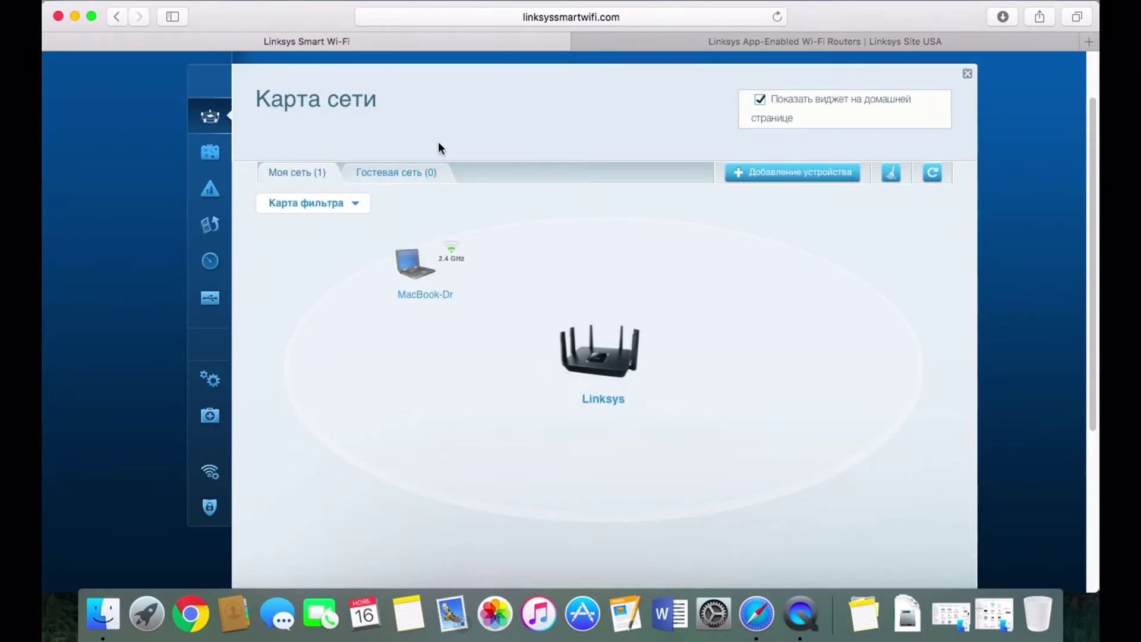
click(967, 76)
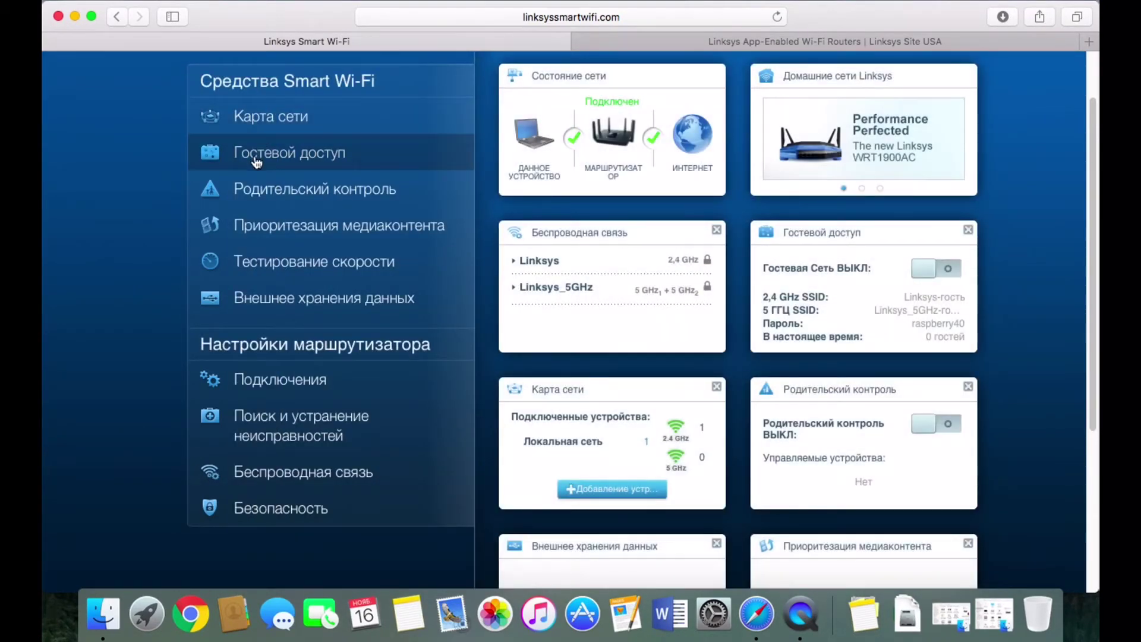
View the guest access, parental control and media prioritization settings, and return to the dashboard
click(256, 157)
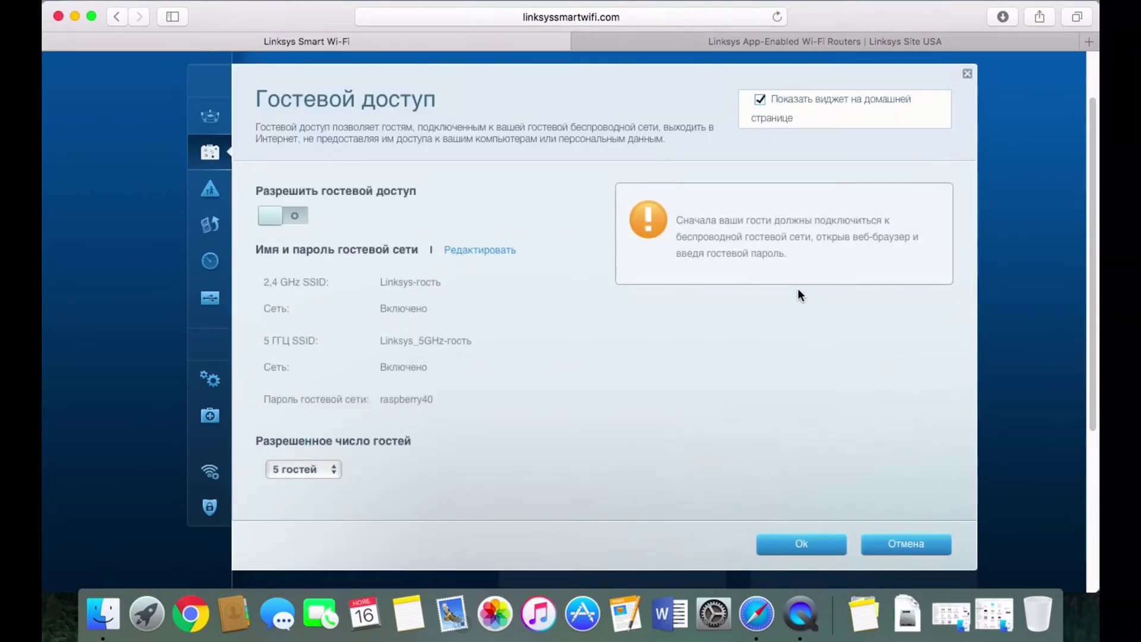
click(211, 191)
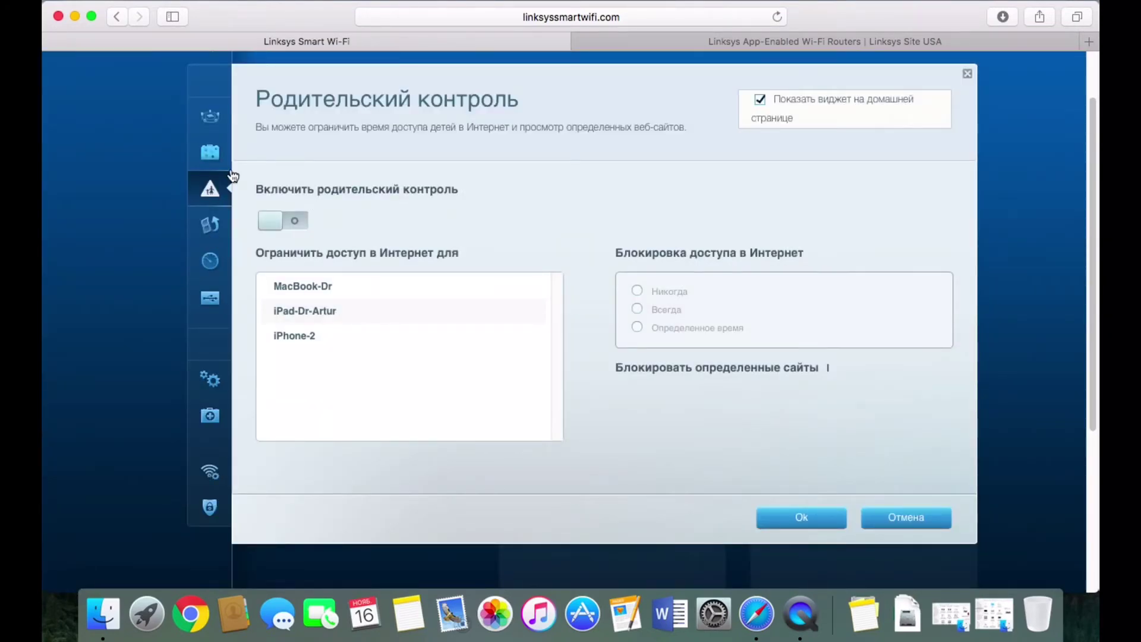
click(212, 225)
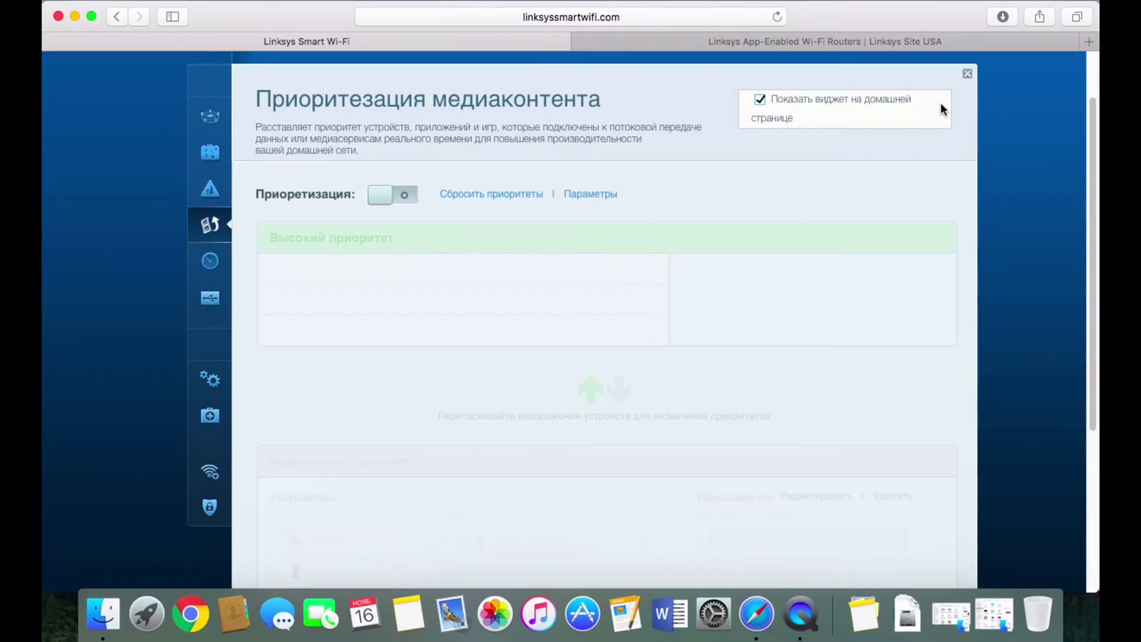
click(967, 75)
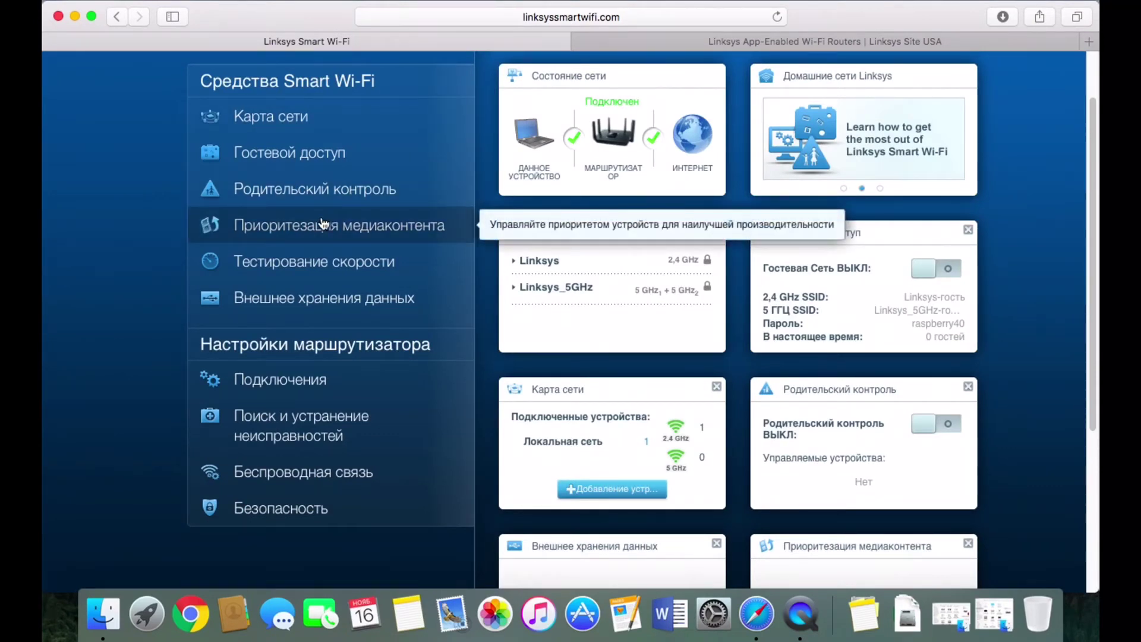
View the speed test (Тестирование скорости) and external storage (Внешнее хранения данных) pages, closing each one
click(306, 261)
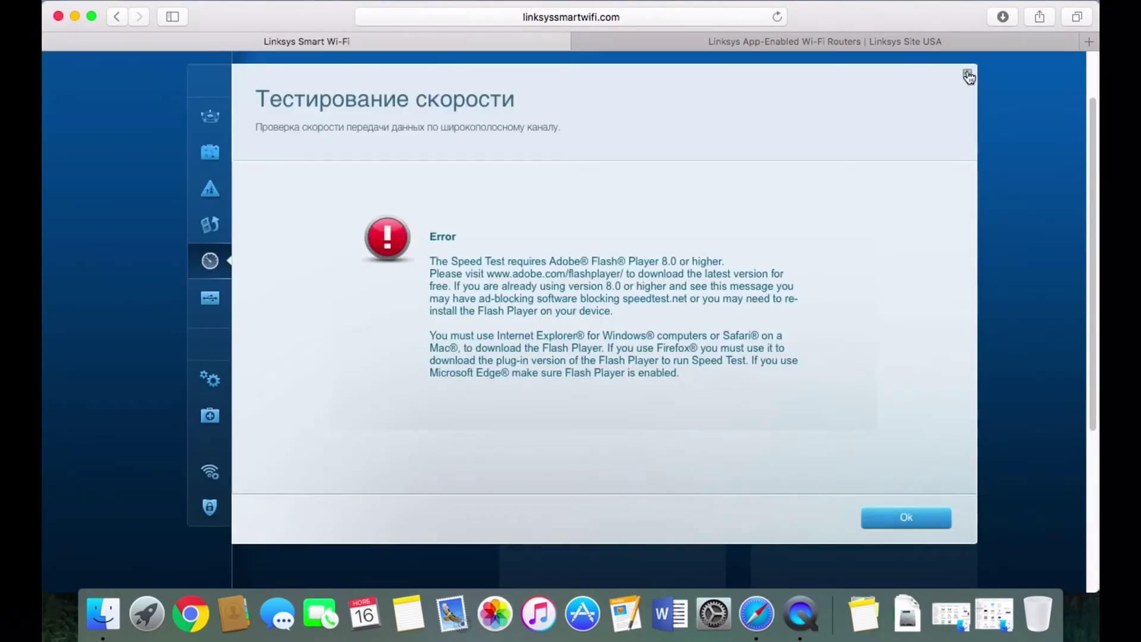
click(906, 517)
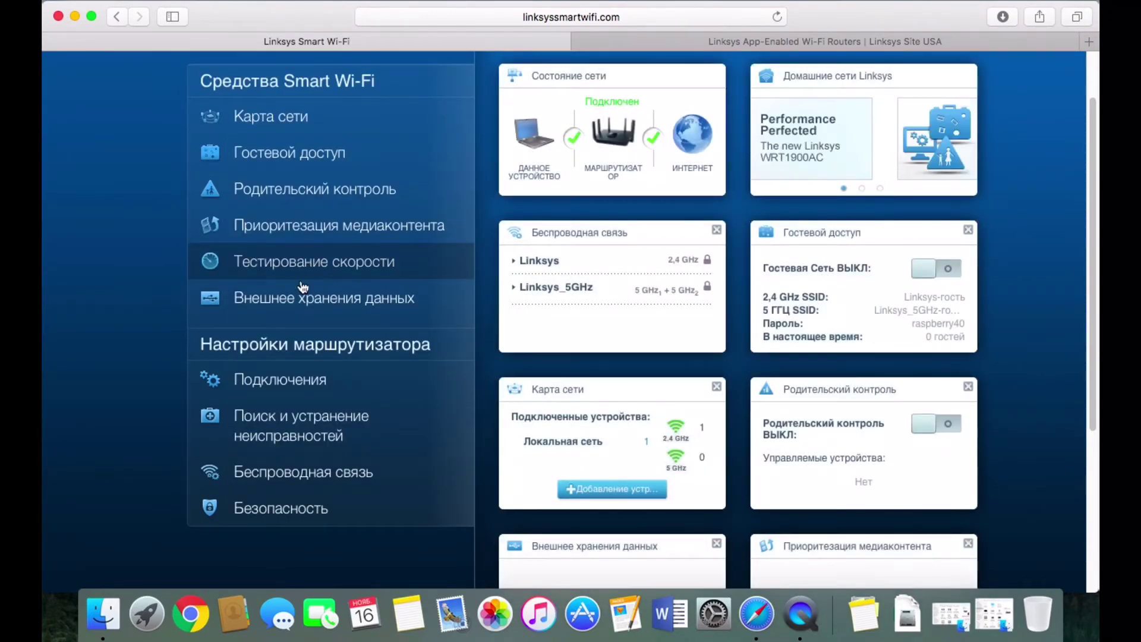
click(292, 300)
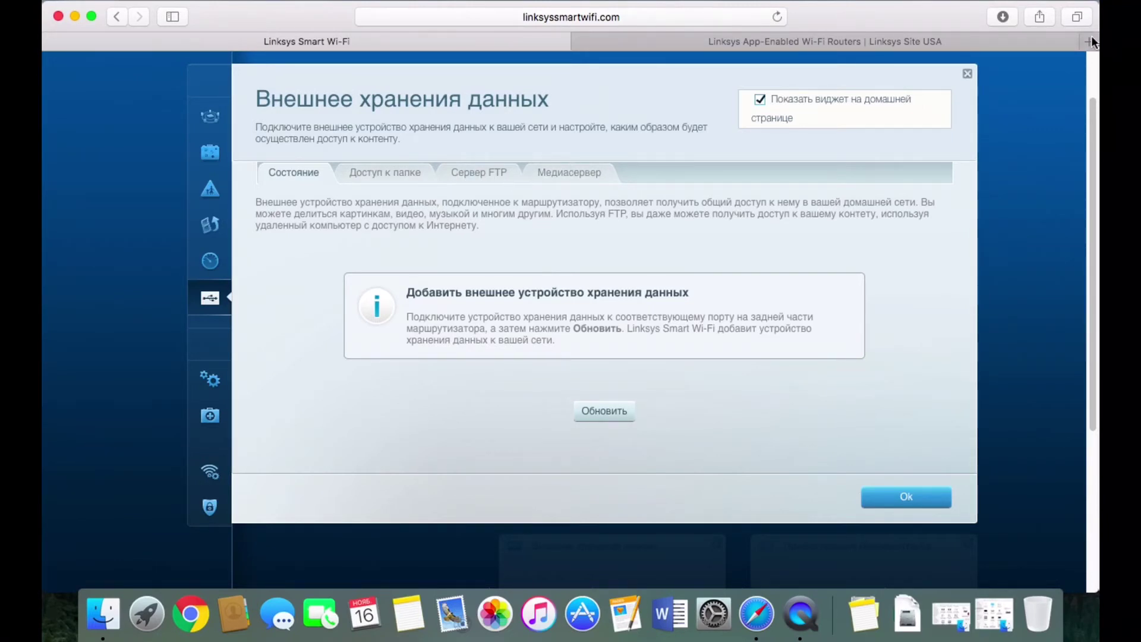
click(966, 74)
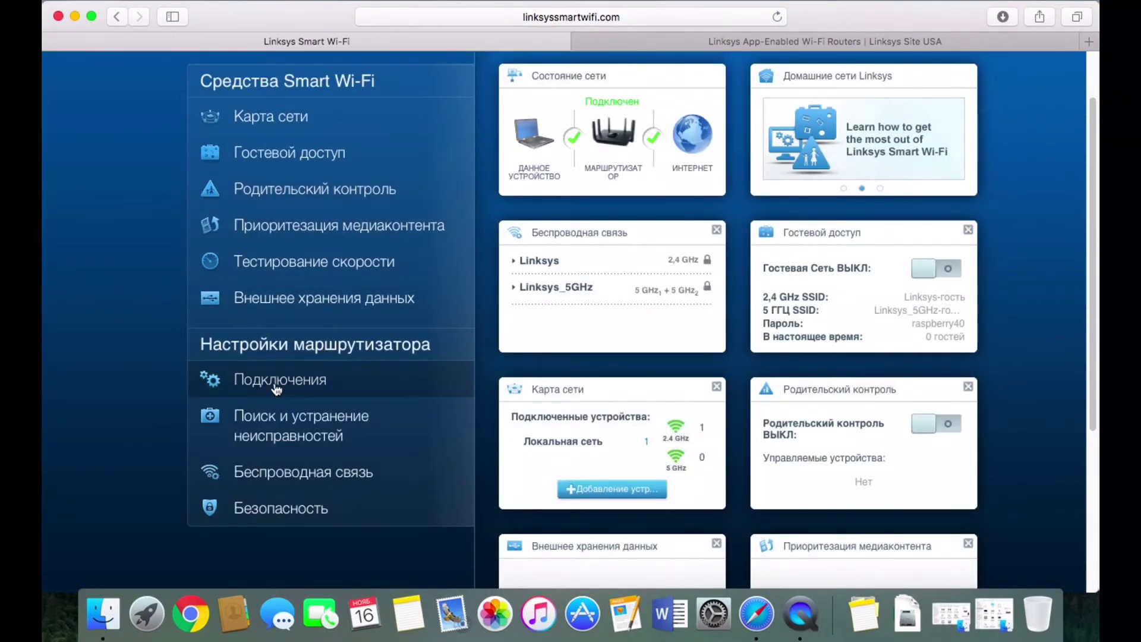
Review the basic connection settings (Подключения), including network names, firmware update, time zone and activity lights
click(276, 388)
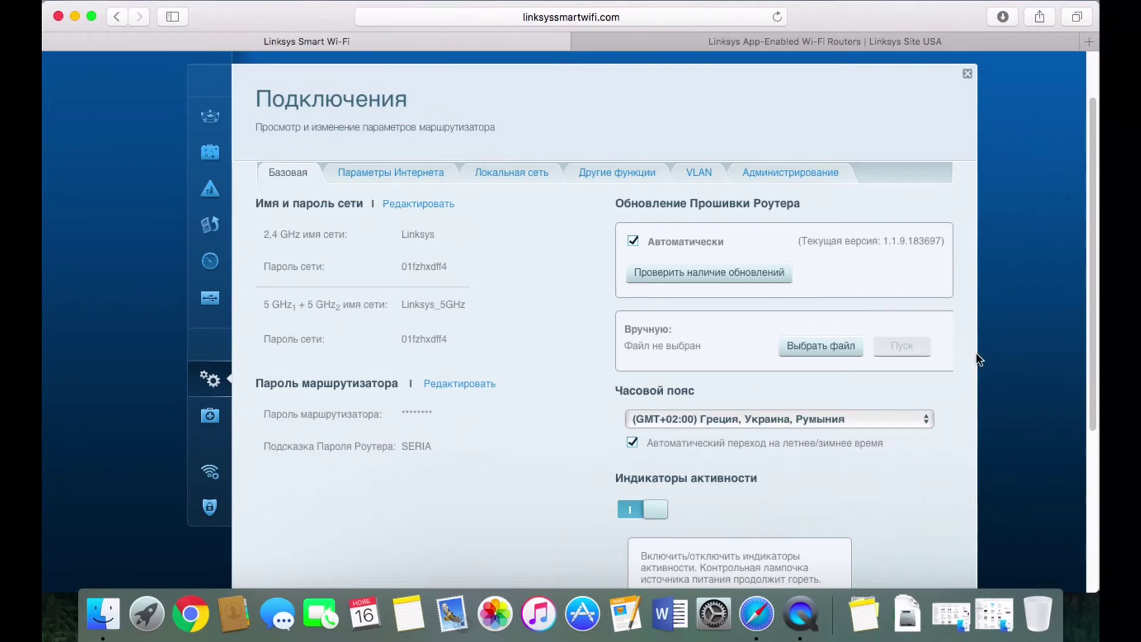
scroll(977, 355, down, 1)
scroll(976, 354, down, 1)
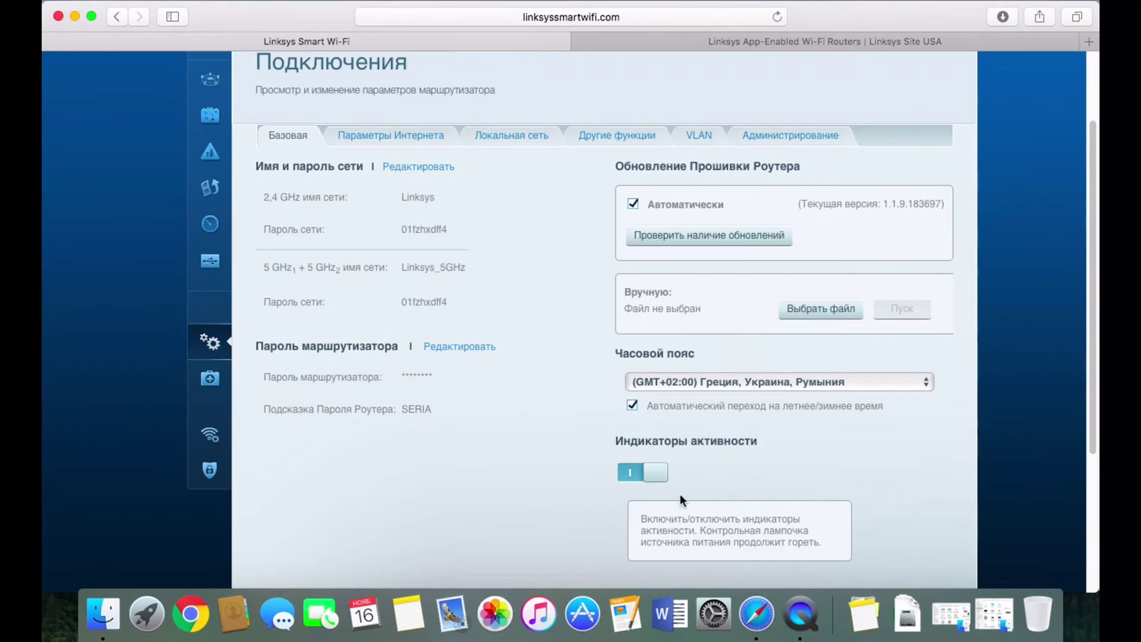
scroll(537, 373, up, 5)
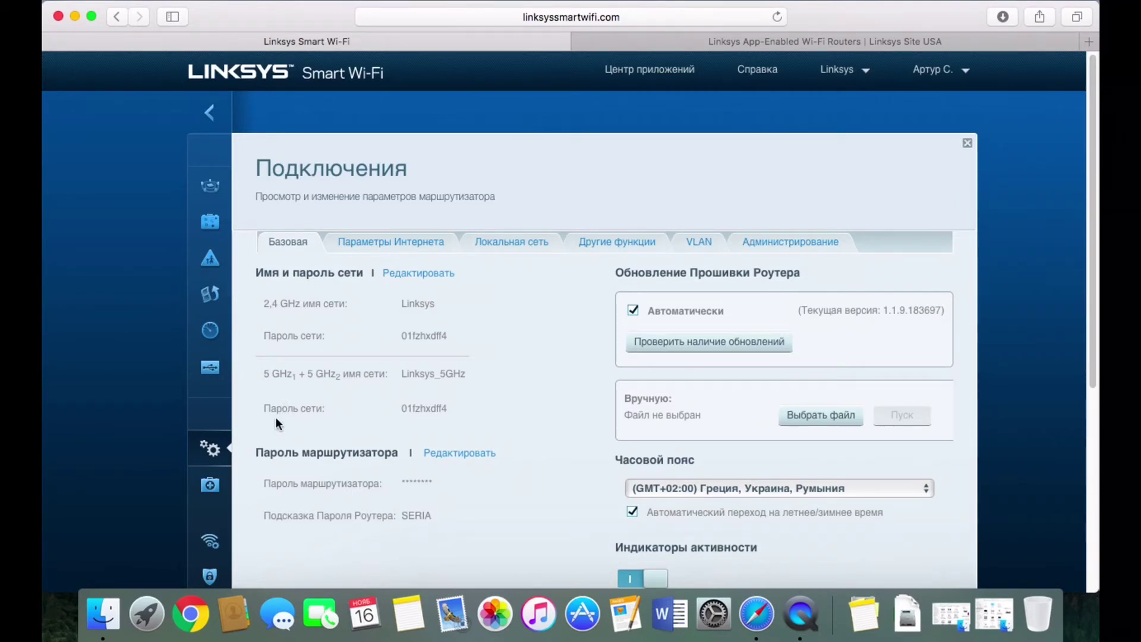
Review the wireless settings for the 2.4 GHz and 5 GHz bands, plus the wireless schedule and advanced settings
click(210, 542)
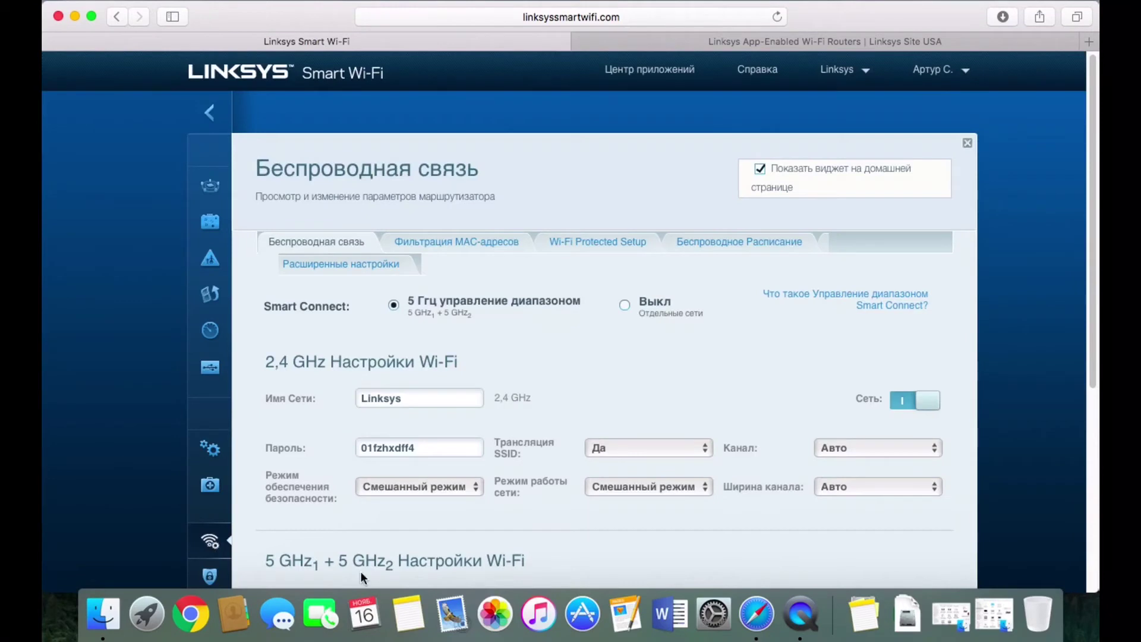
scroll(860, 379, down, 2)
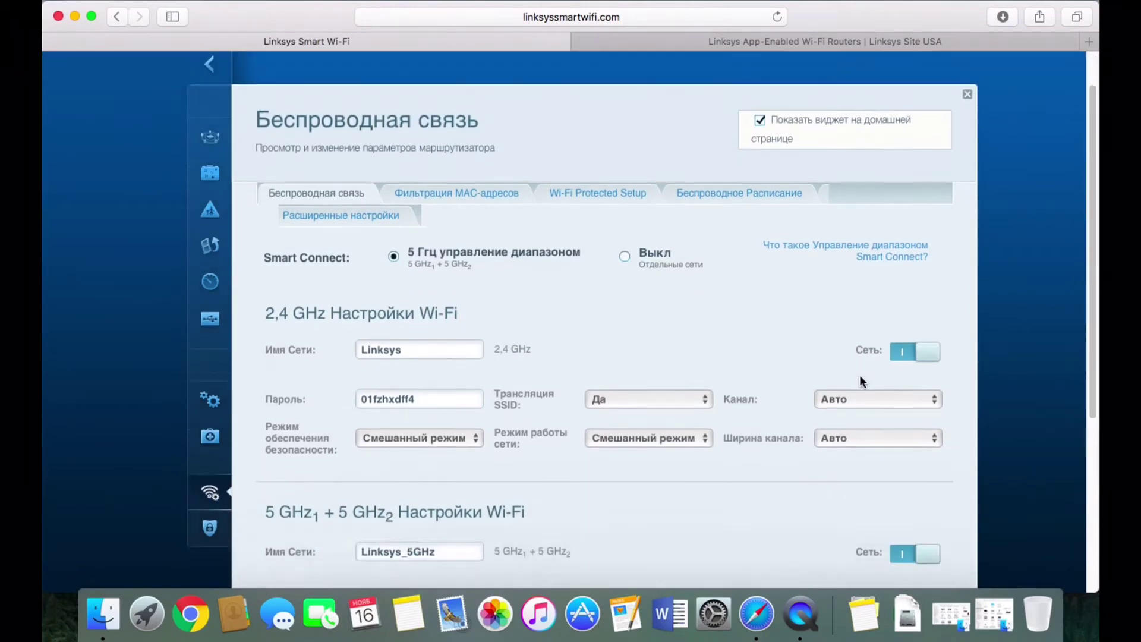
scroll(860, 378, down, 3)
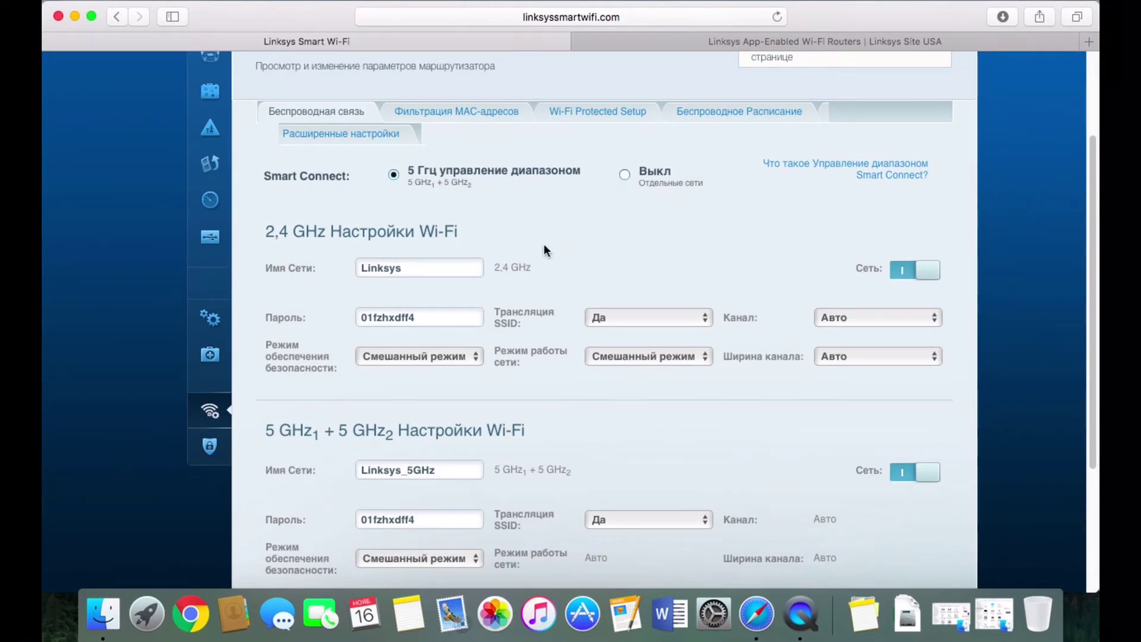
scroll(544, 244, down, 3)
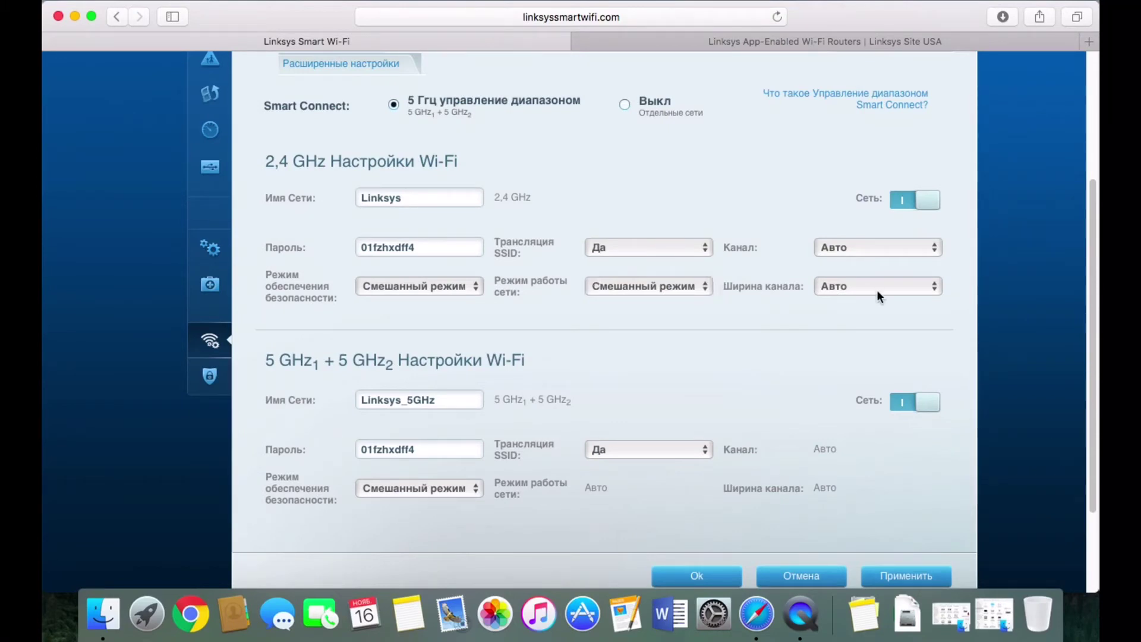
scroll(871, 359, down, 5)
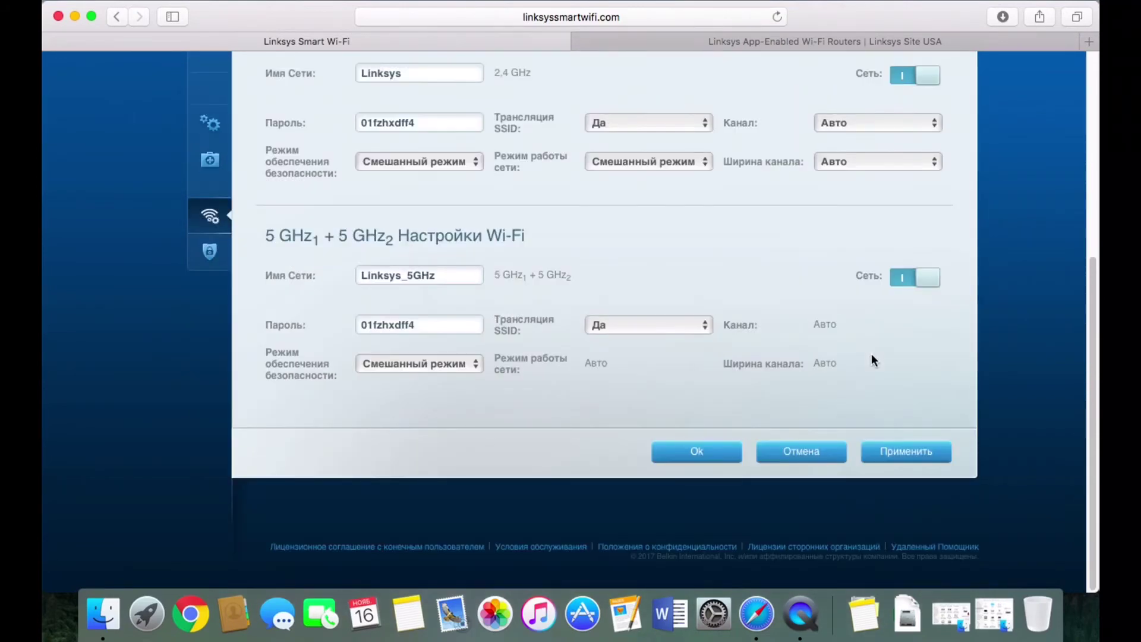
scroll(871, 360, up, 12)
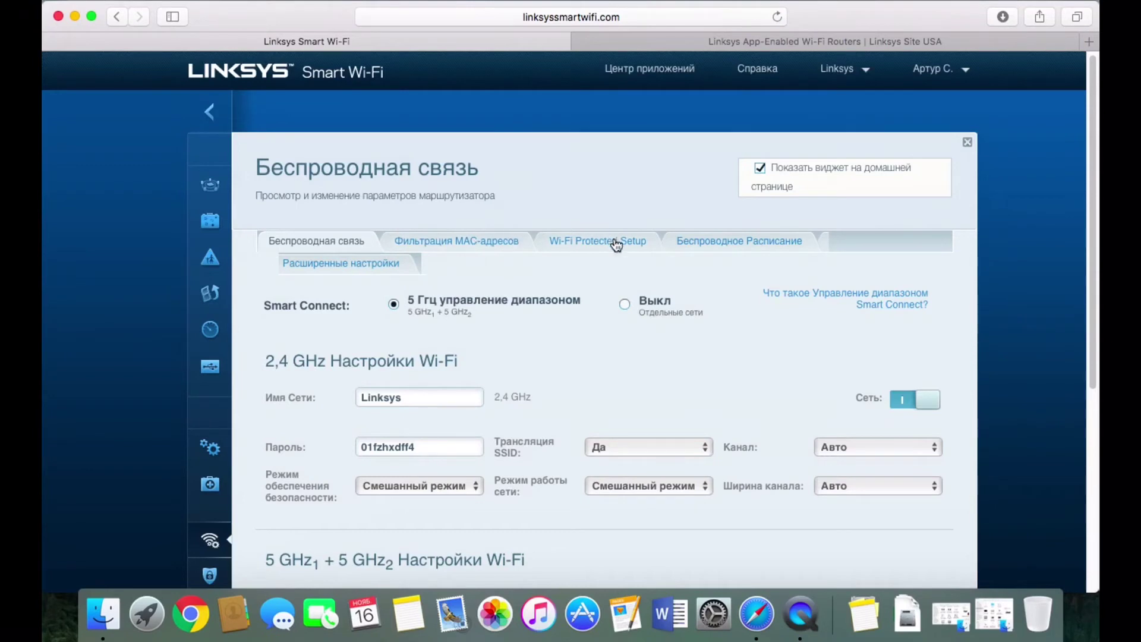
click(715, 250)
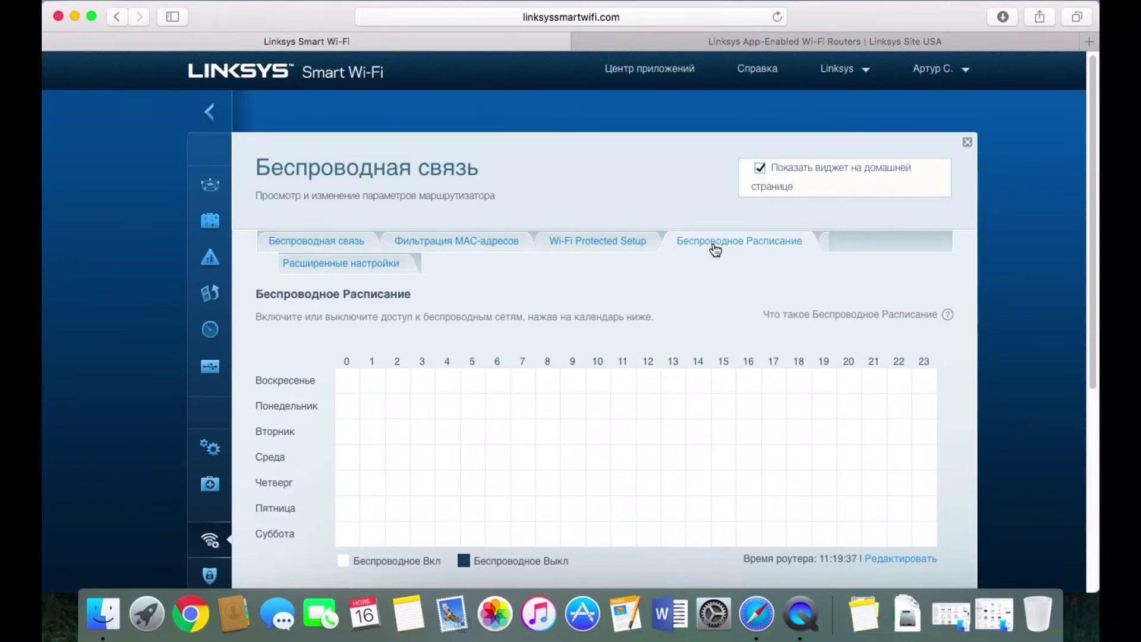
click(310, 271)
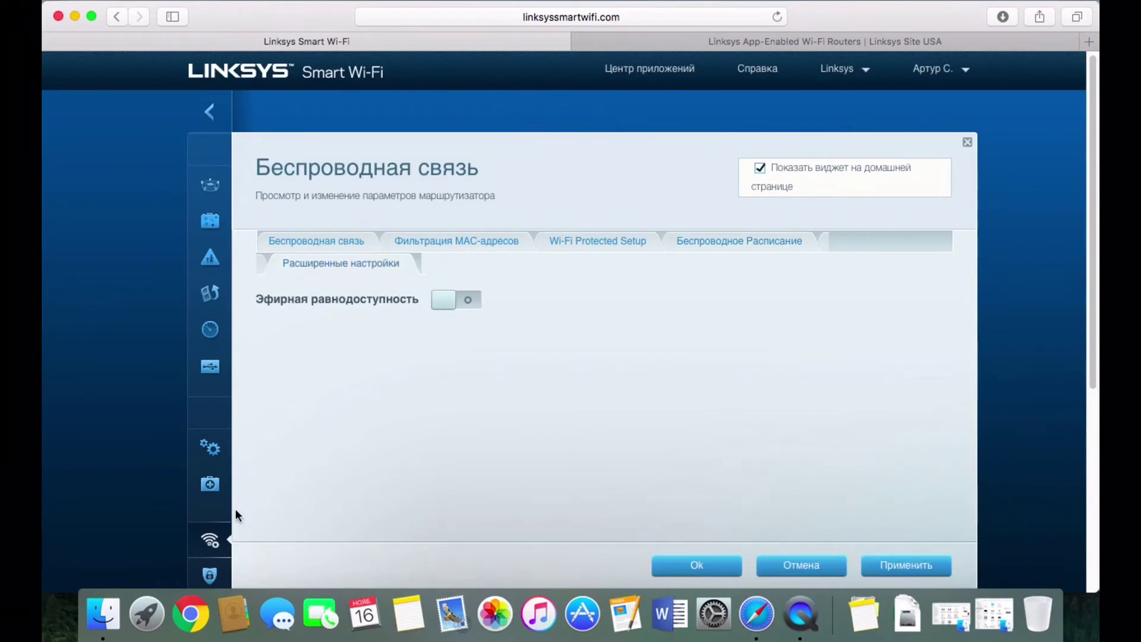
Review the security settings (Безопасность), covering the firewall and the applications and games section
click(210, 578)
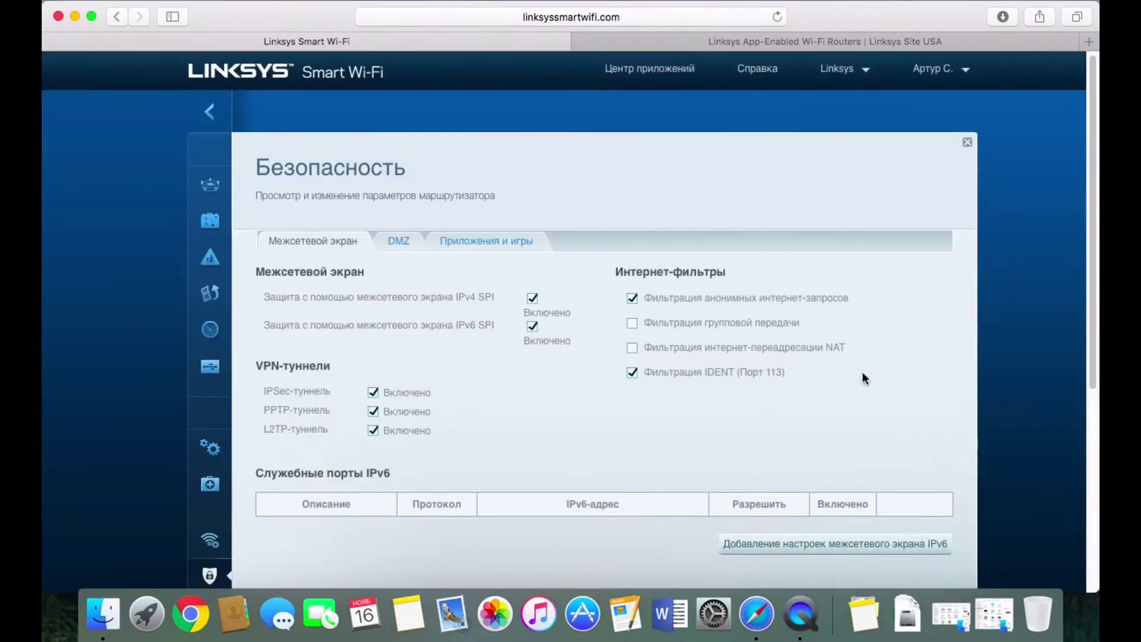
scroll(861, 372, down, 2)
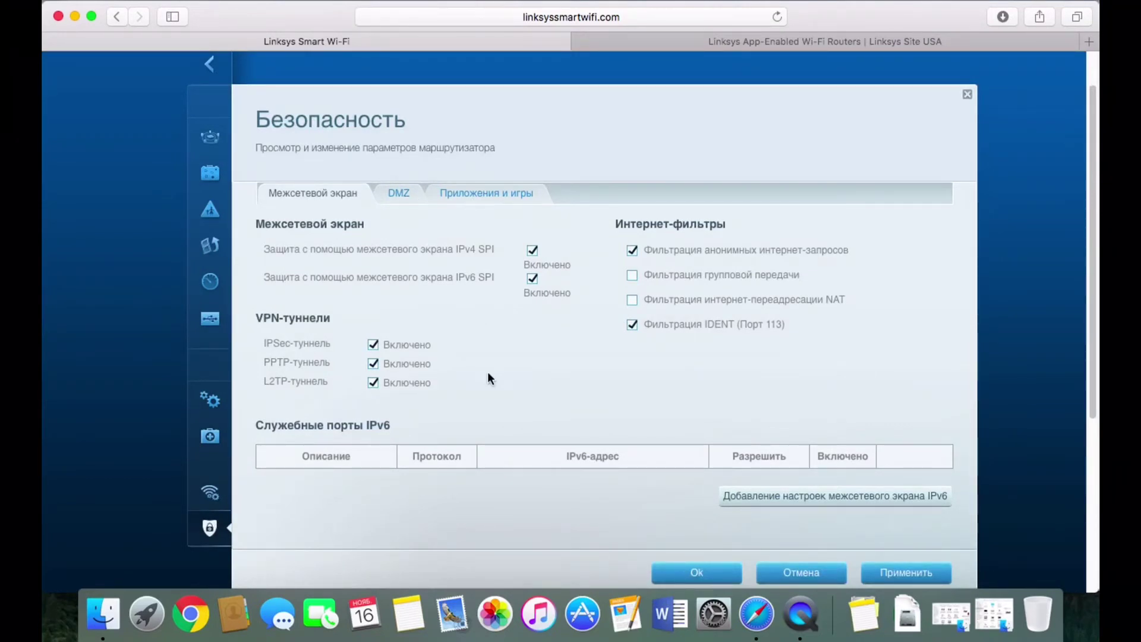
scroll(487, 372, down, 5)
scroll(487, 378, up, 5)
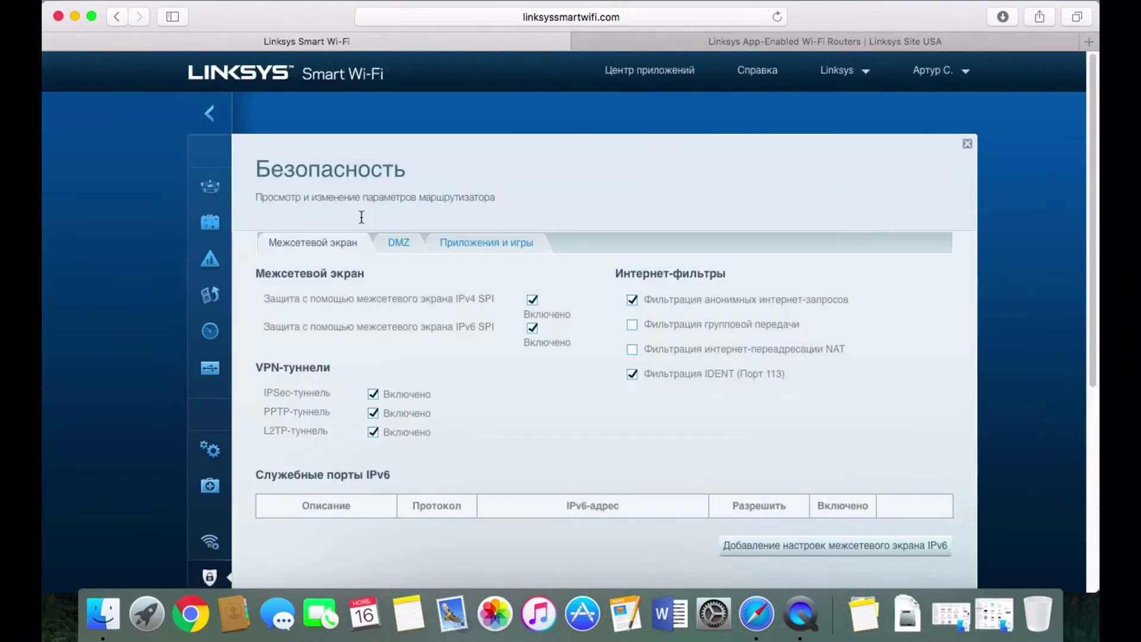
click(491, 248)
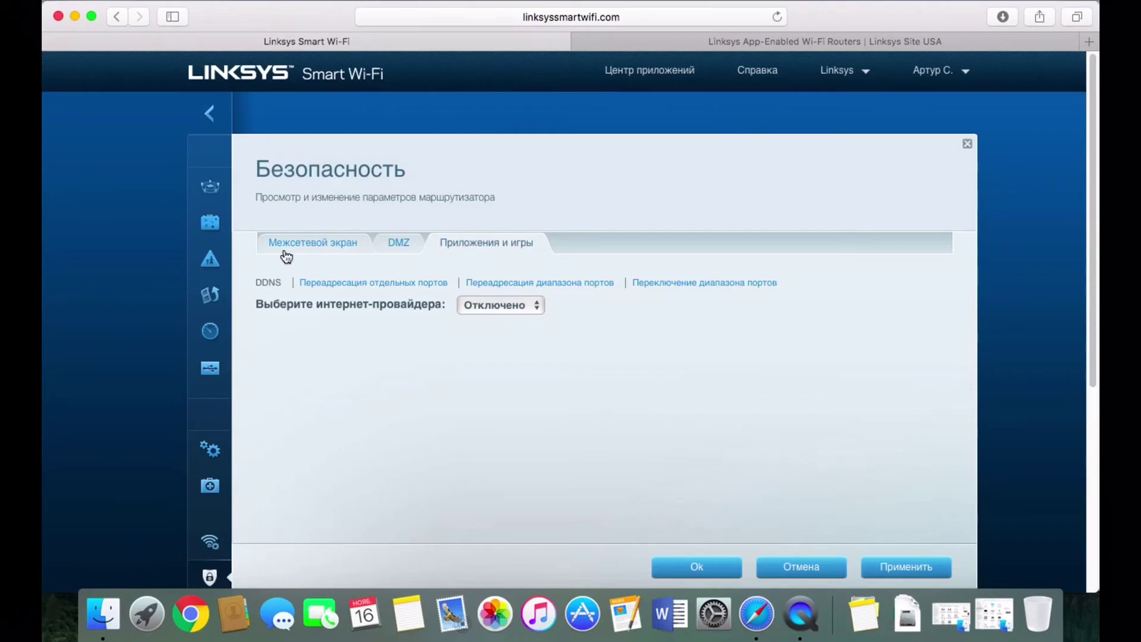
Return to the home dashboard and look through all its widgets
click(211, 113)
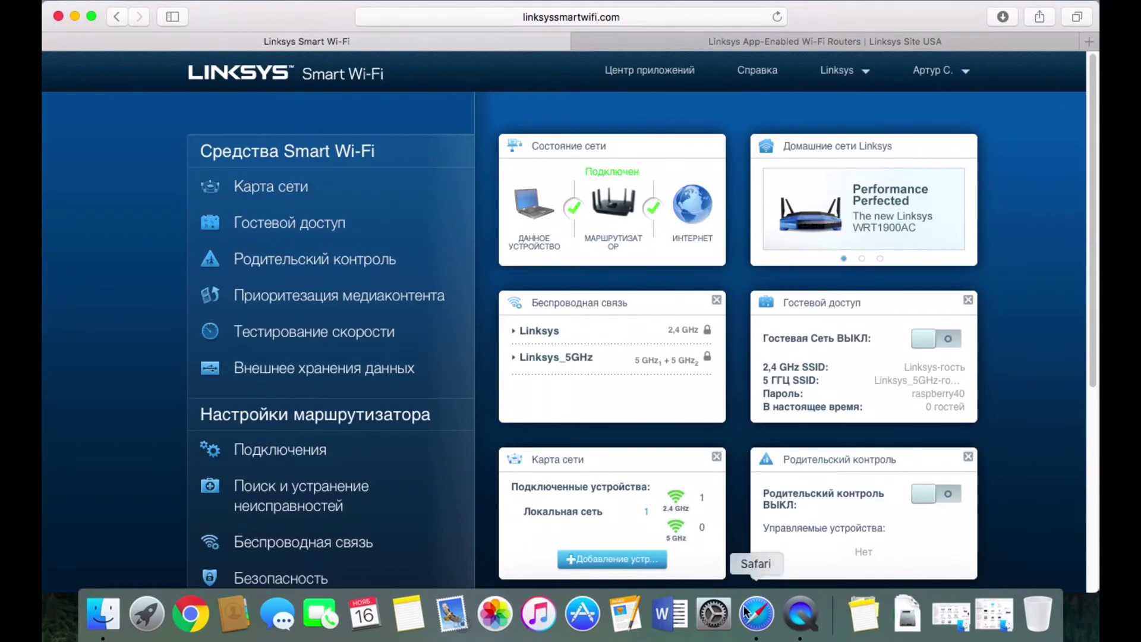
scroll(1022, 499, down, 5)
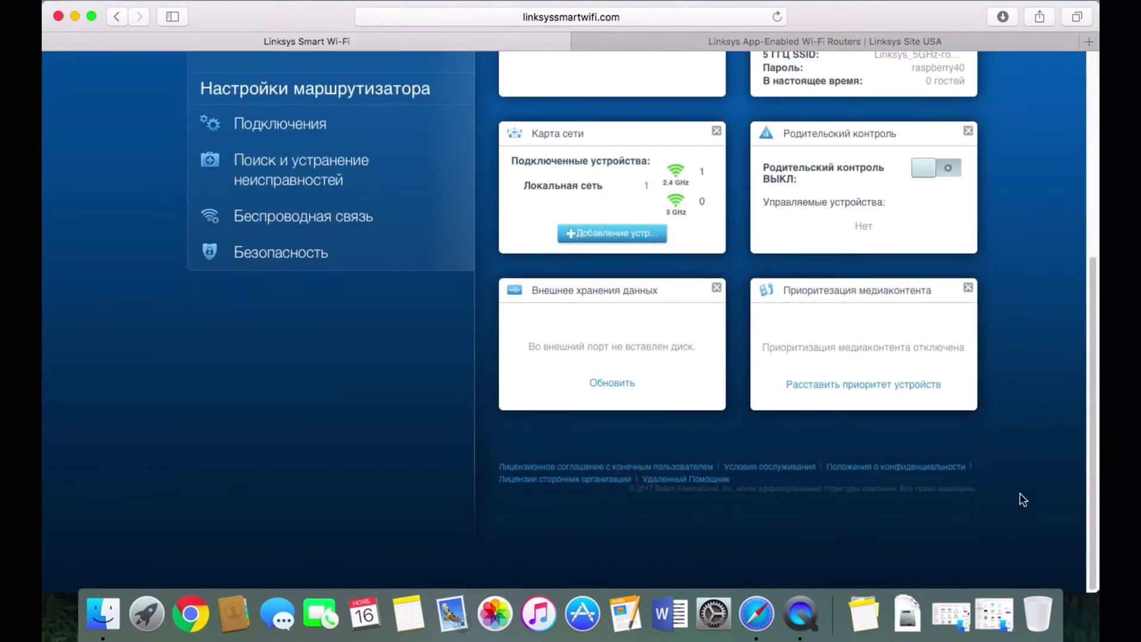
scroll(1022, 500, up, 6)
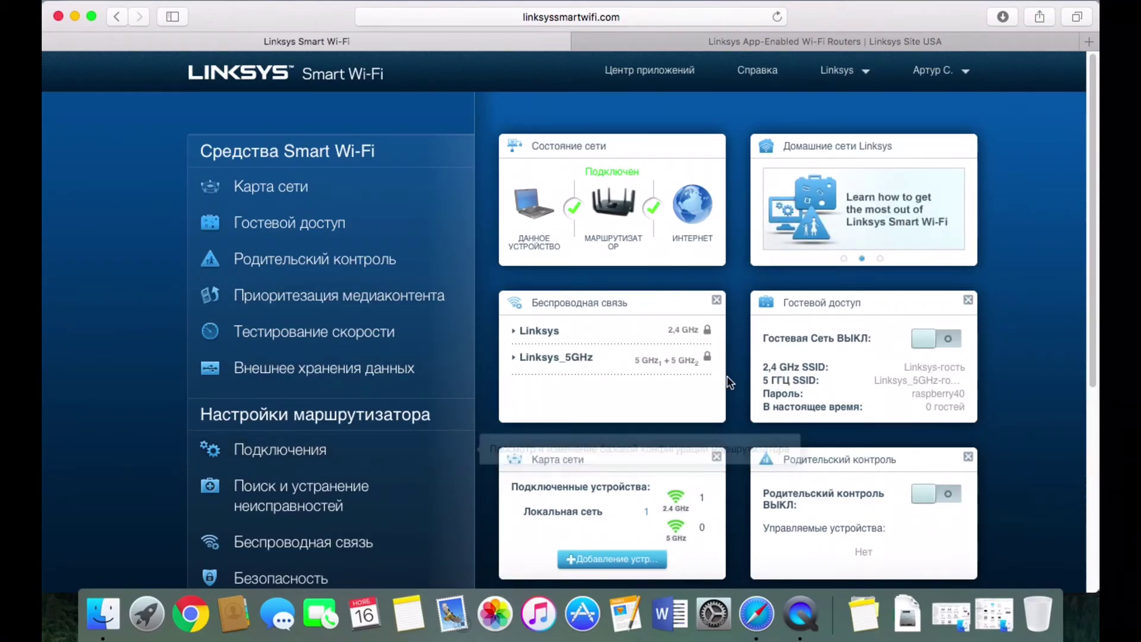
Switch to the Linksys mobile app, look through its menu and review the Wi-Fi settings of both bands
scroll(728, 380, down, 2)
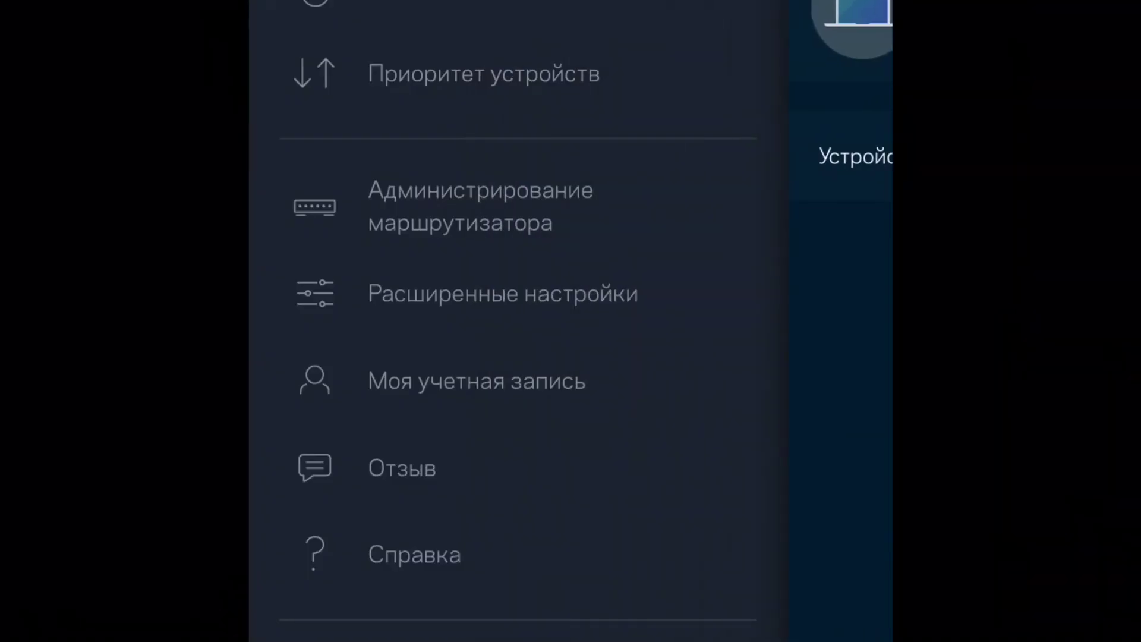
scroll(517, 321, up, 5)
scroll(517, 321, down, 3)
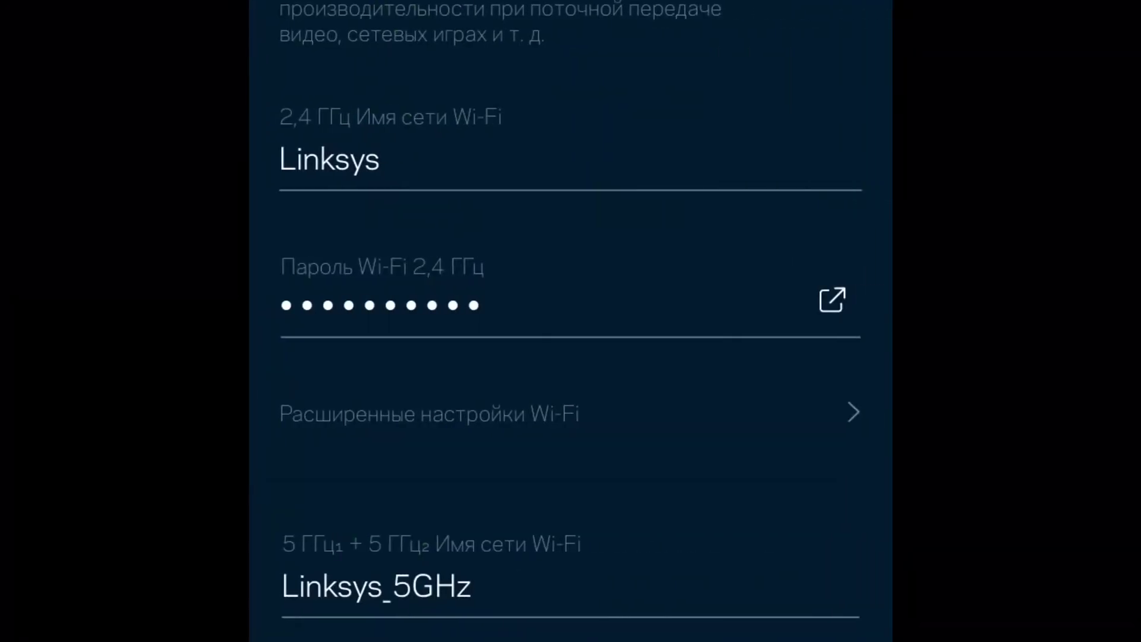
scroll(571, 321, down, 7)
scroll(570, 321, up, 8)
Open the device priority page (Приоритет устройств) in the mobile app
scroll(571, 320, down, 1)
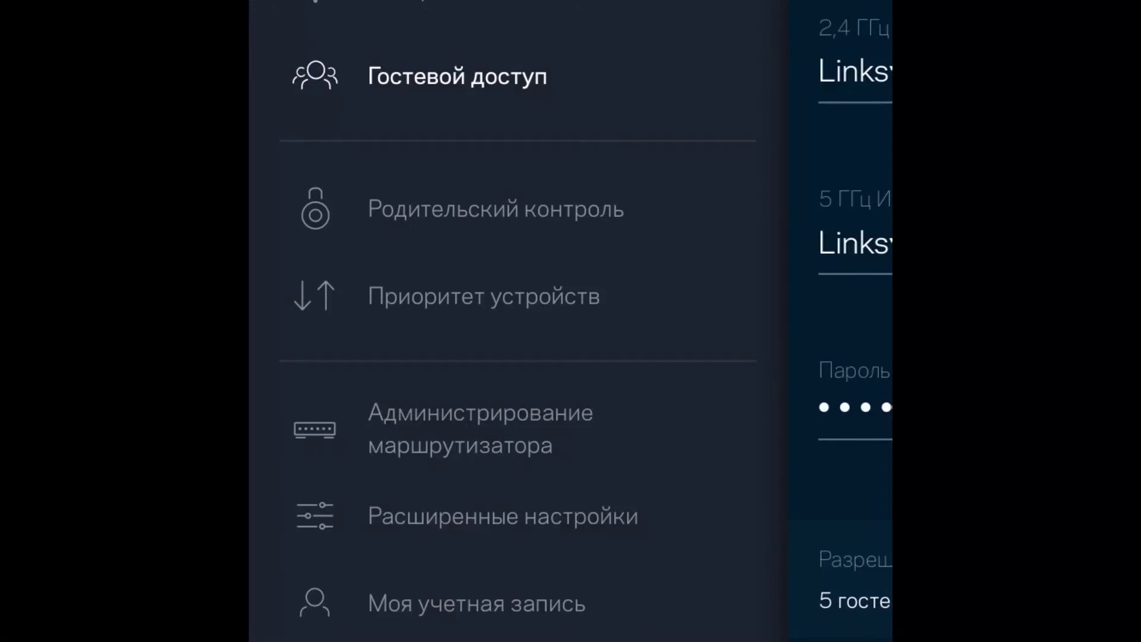
click(483, 296)
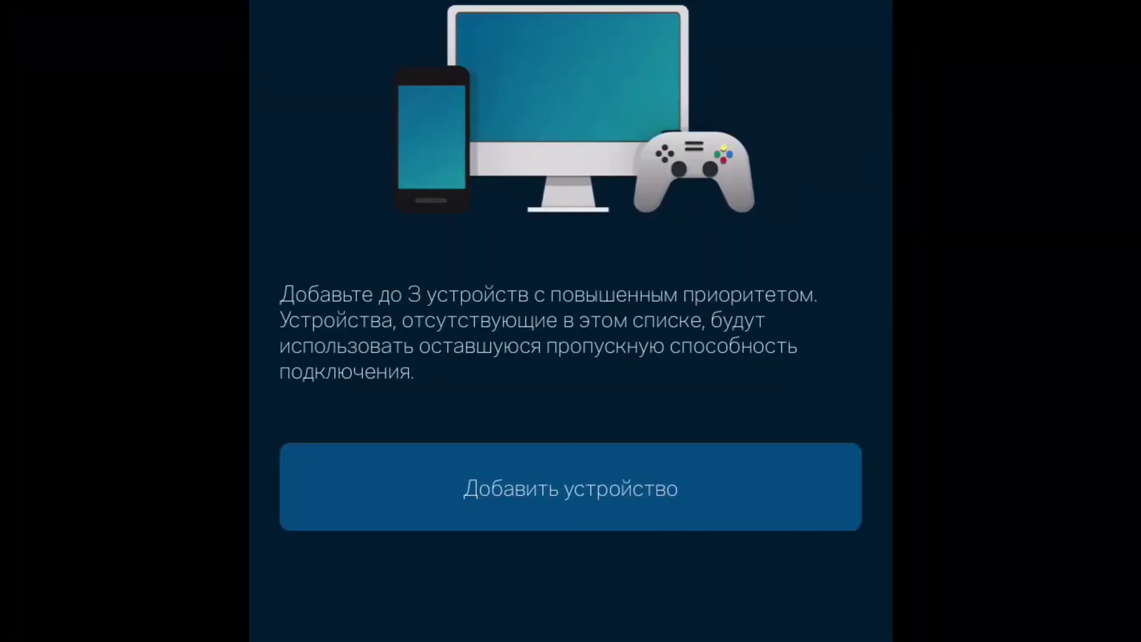